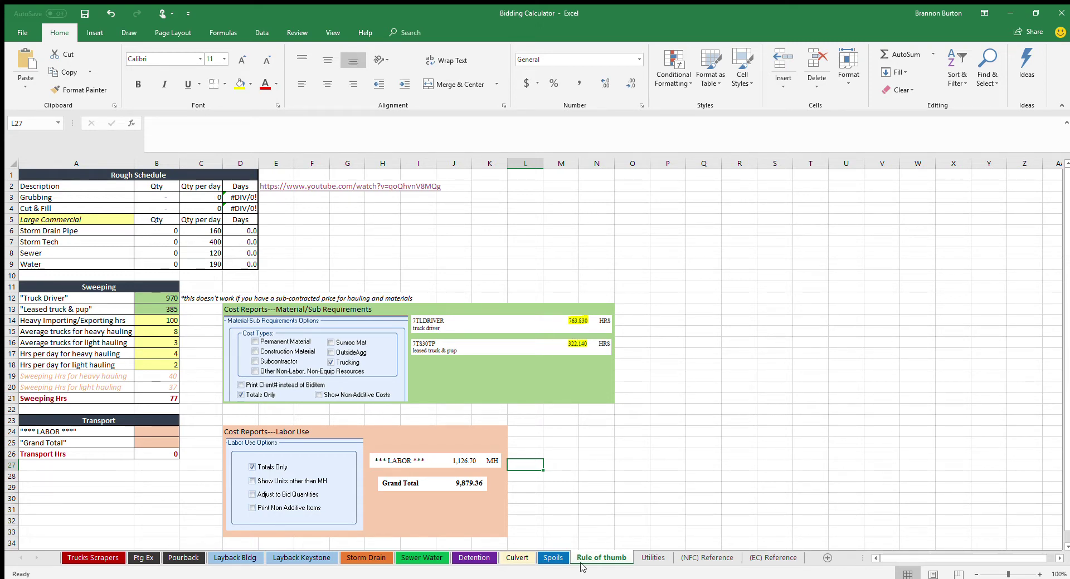
In the Sweeping table, set the "Truck Driver" hours to 763 and the "Leased truck & pup" hours to 322 from the cost report
{"action": "left_click", "coordinate": [49, 289]}
{"action": "left_click_drag", "start_coordinate": [49, 289], "coordinate": [44, 399]}
{"action": "left_click", "coordinate": [80, 287]}
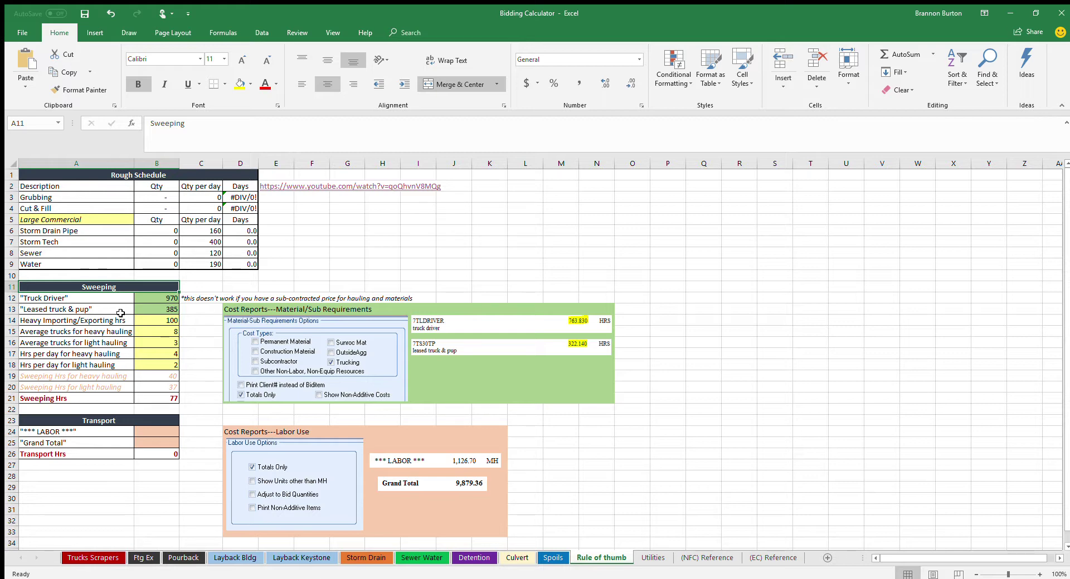
{"action": "left_click", "coordinate": [239, 307]}
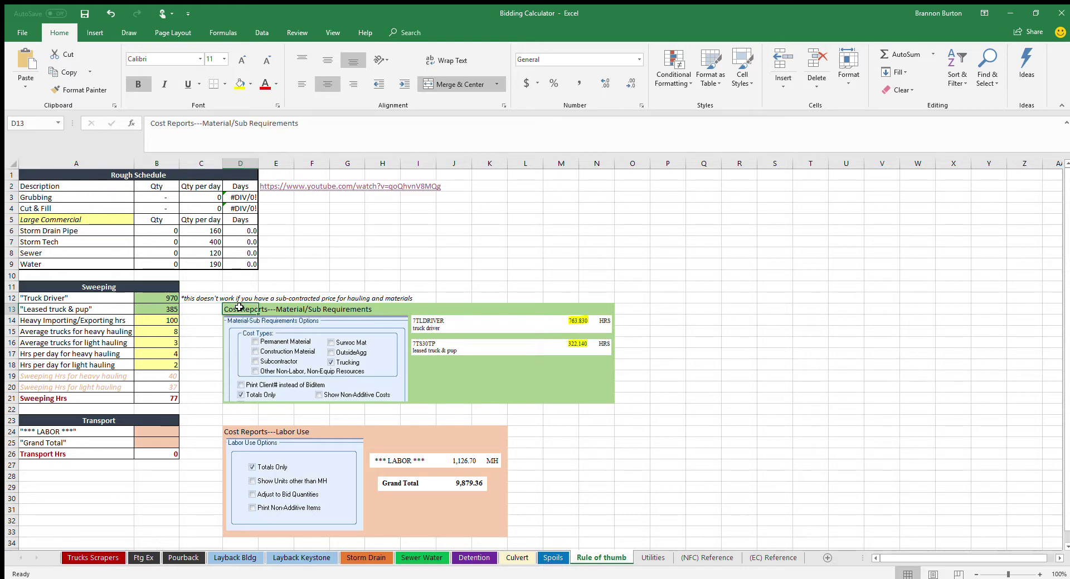
{"action": "left_click", "coordinate": [210, 365]}
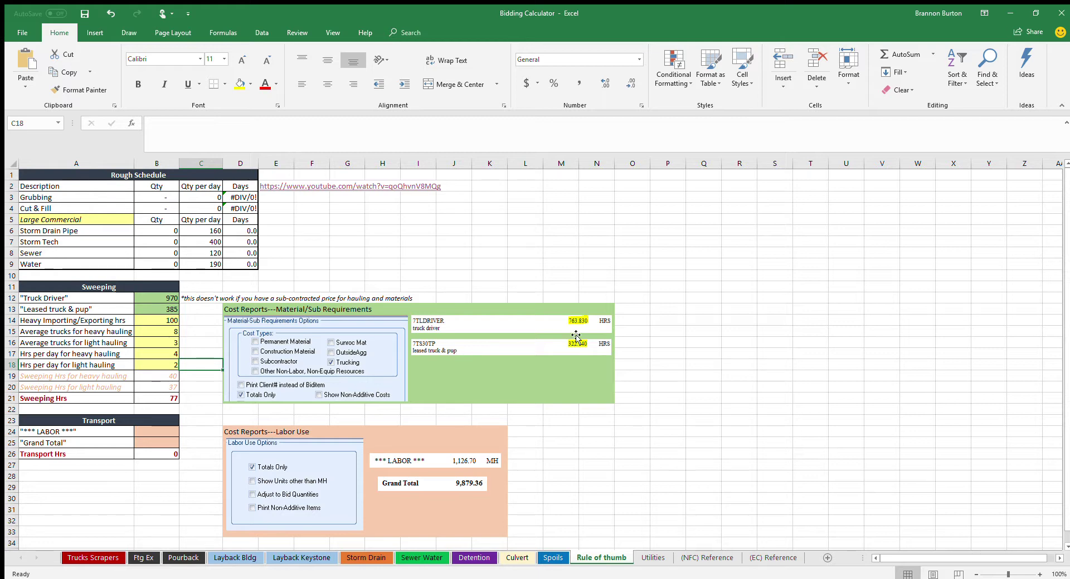
{"action": "left_click", "coordinate": [153, 299]}
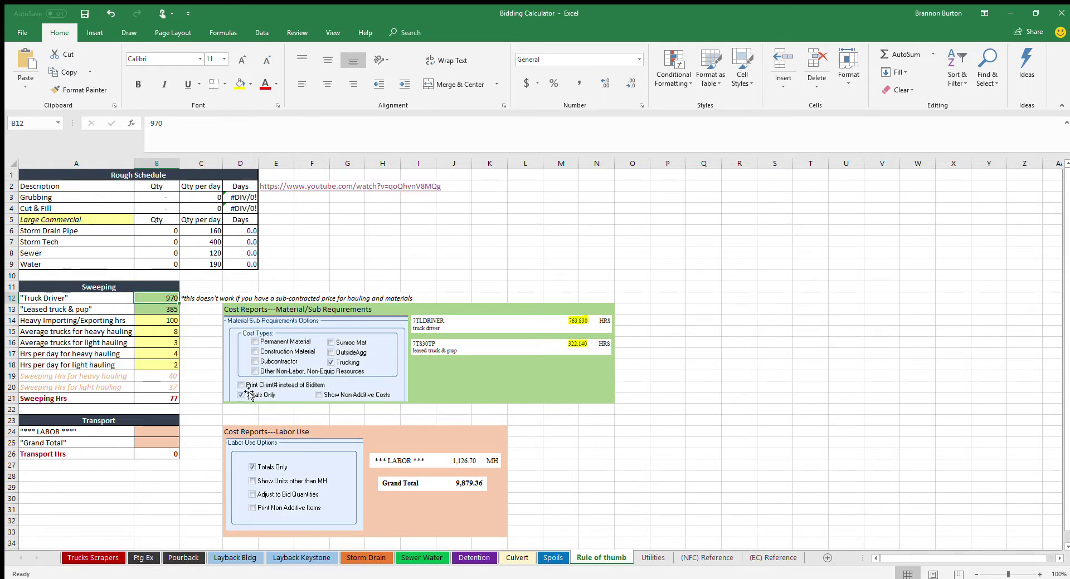
{"action": "type", "text": "763"}
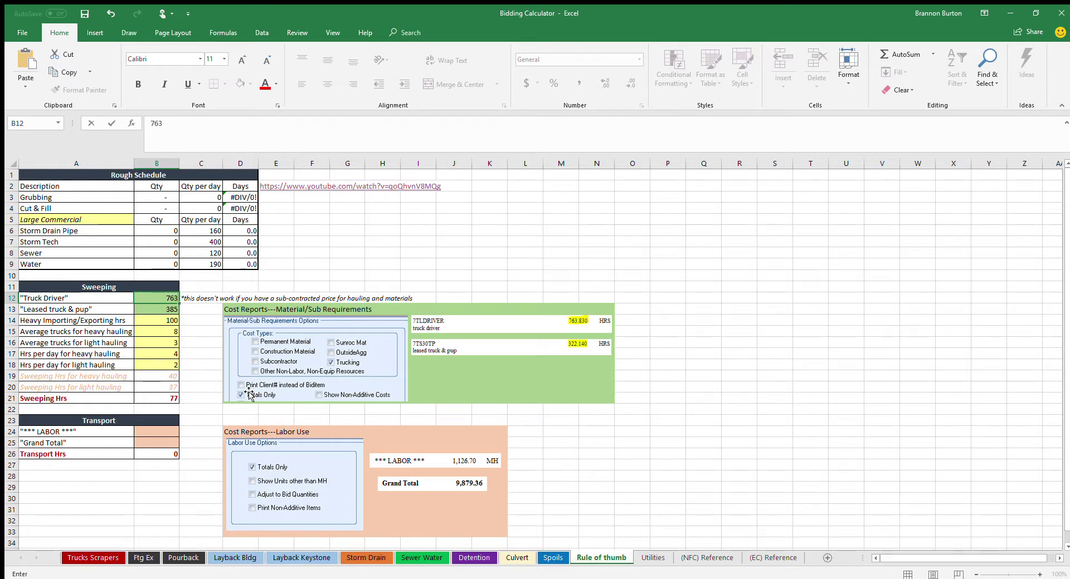
{"action": "key", "text": "Return"}
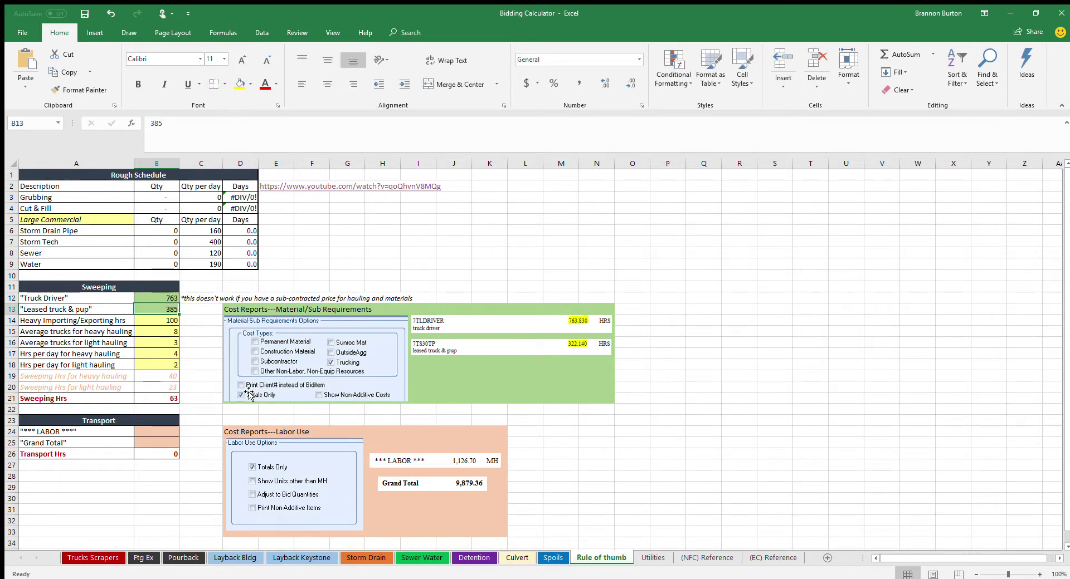
{"action": "type", "text": "32"}
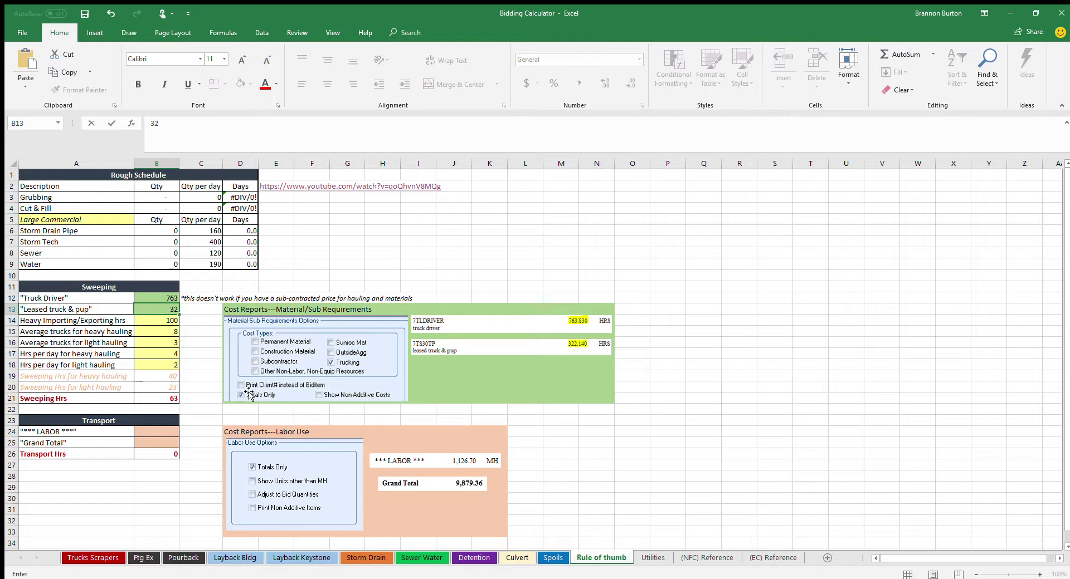
{"action": "type", "text": "2"}
{"action": "key", "text": "Return"}
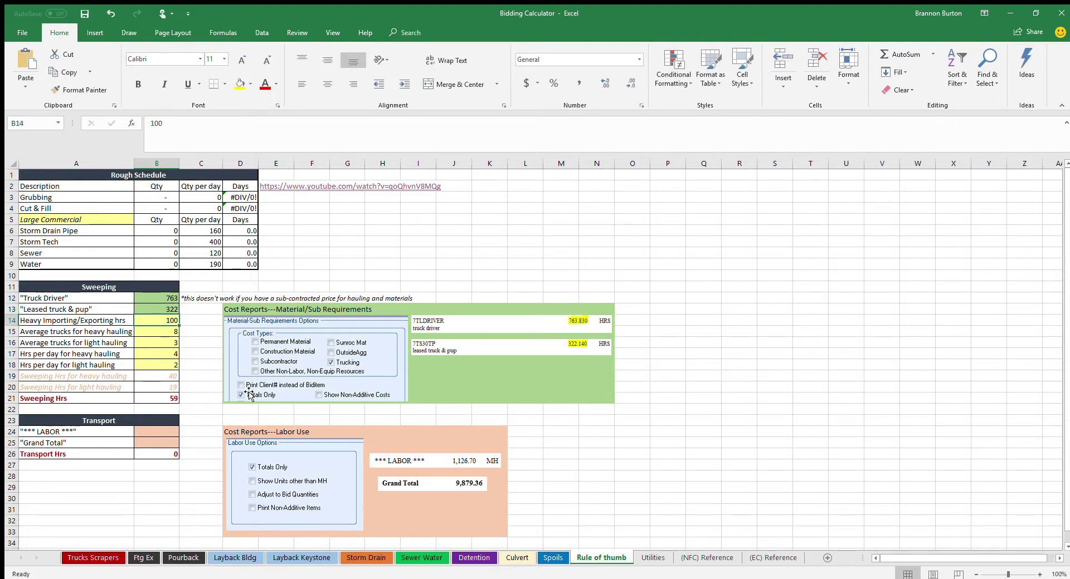
Set Heavy Importing/Exporting hrs in the Sweeping table to 50
{"action": "left_click", "coordinate": [158, 302]}
{"action": "left_click", "coordinate": [150, 309]}
{"action": "left_click", "coordinate": [140, 322]}
{"action": "type", "text": "50"}
{"action": "key", "text": "Return"}
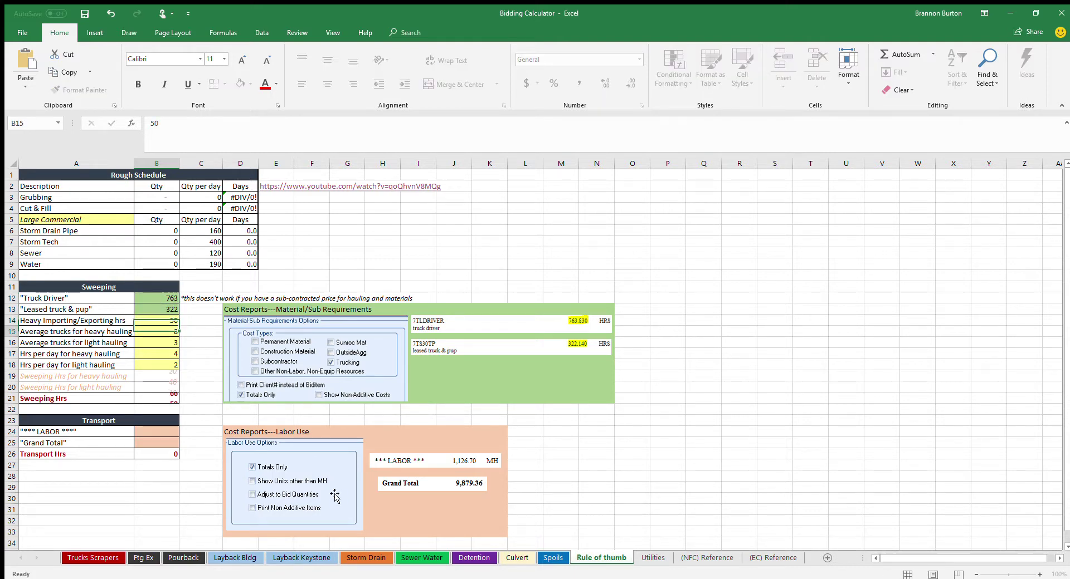
Examine the Sweeping assumptions for heavy importing/exporting hours, average trucks, and hours per day for heavy and light hauling
{"action": "left_click", "coordinate": [68, 320]}
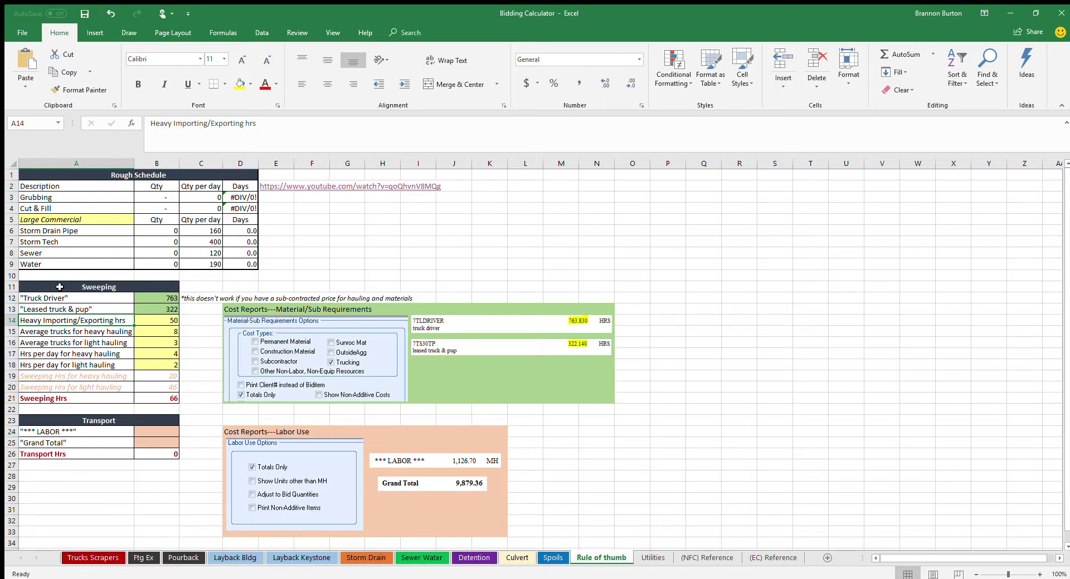
{"action": "left_click", "coordinate": [166, 322]}
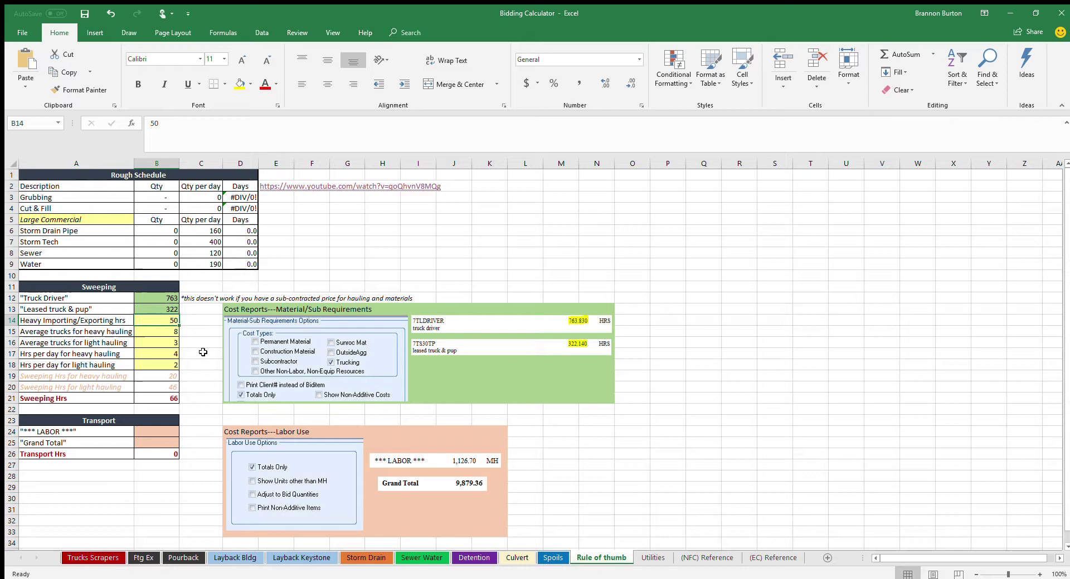
{"action": "left_click", "coordinate": [37, 332]}
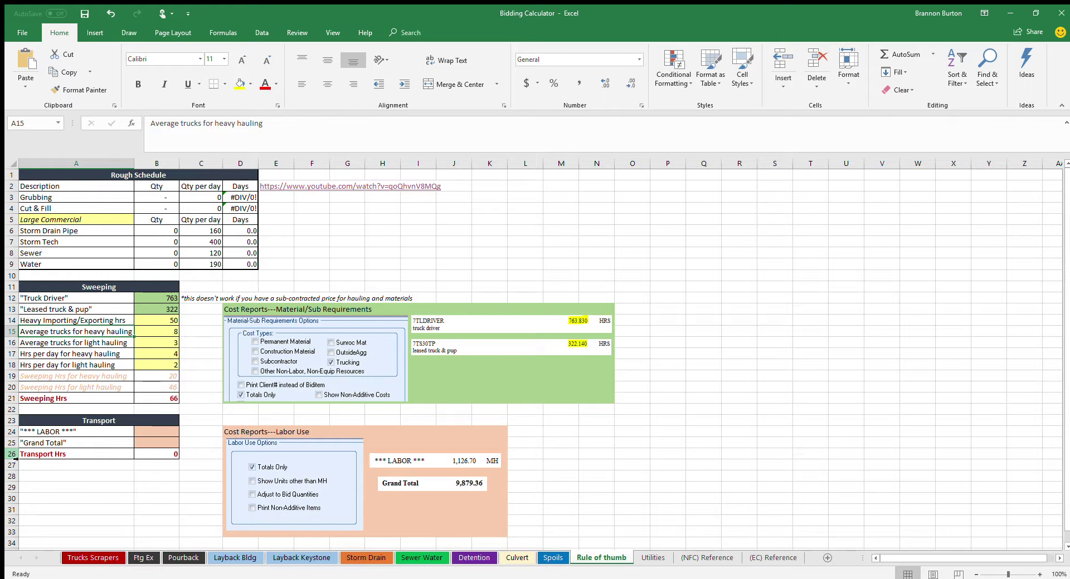
{"action": "left_click", "coordinate": [141, 330]}
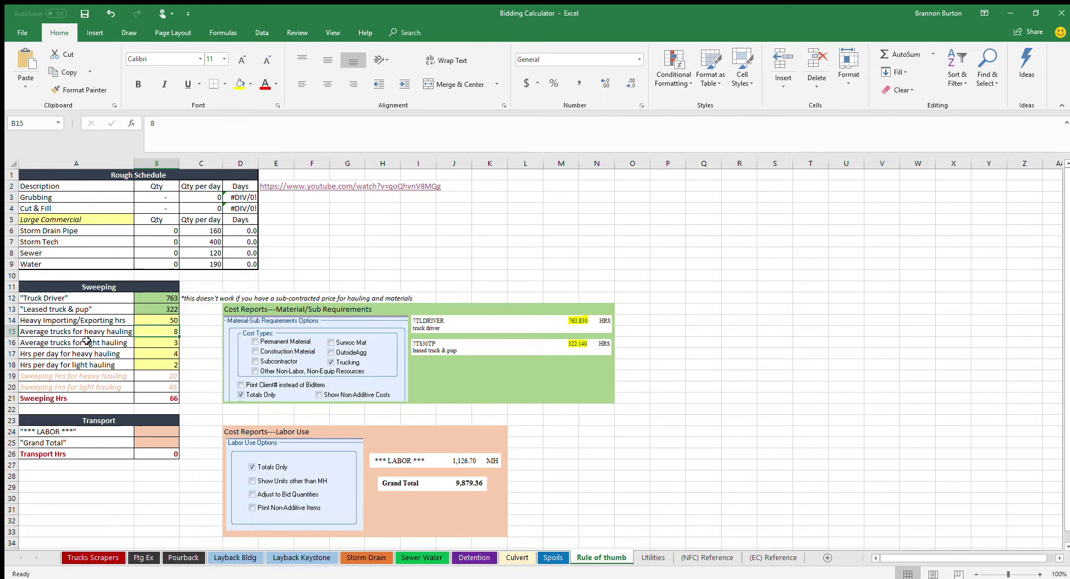
{"action": "key", "text": "Left"}
{"action": "key", "text": "Down"}
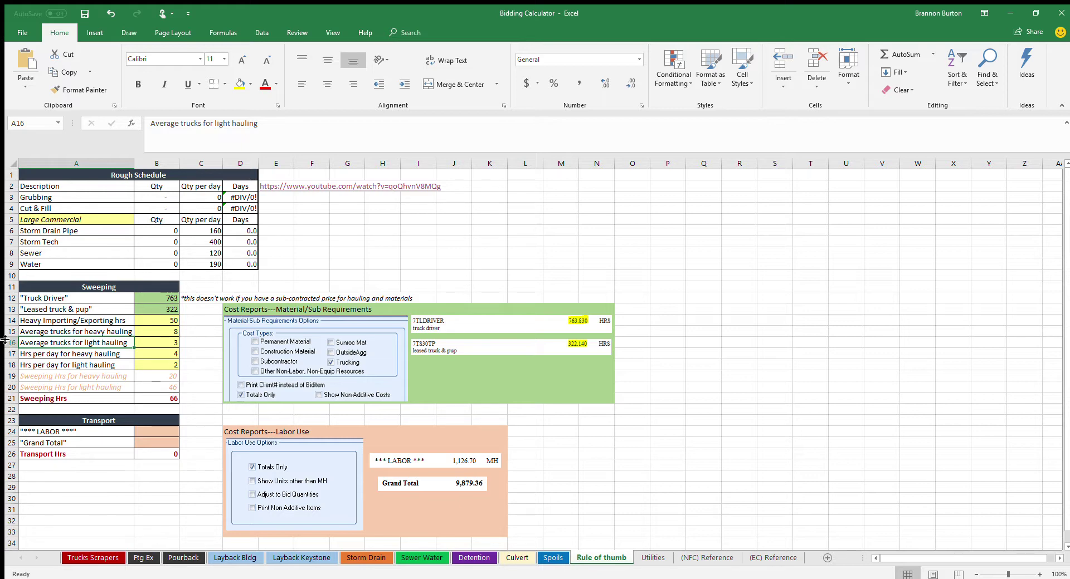
{"action": "left_click", "coordinate": [163, 343]}
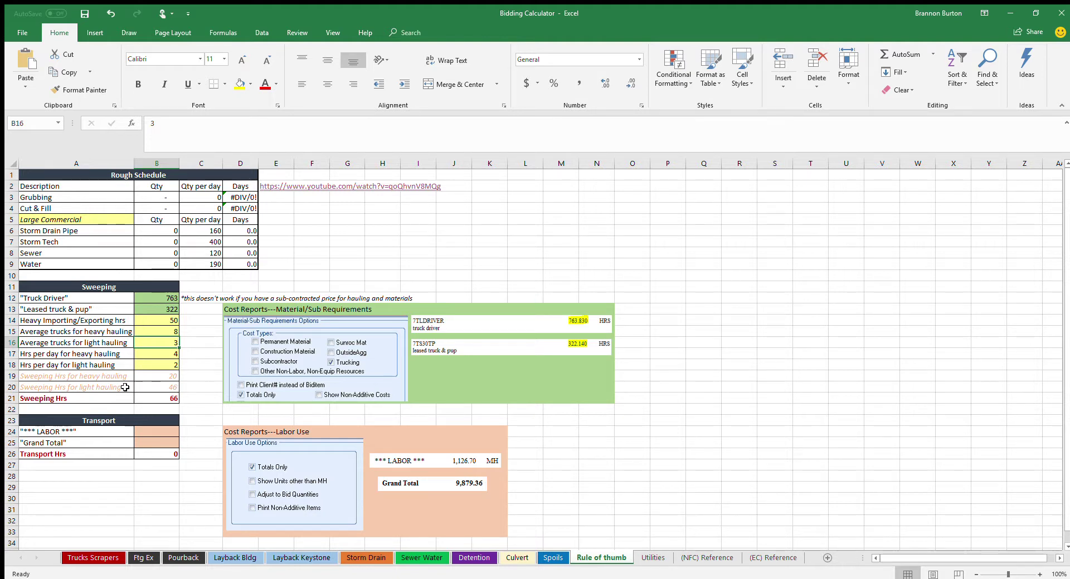
{"action": "left_click", "coordinate": [105, 353]}
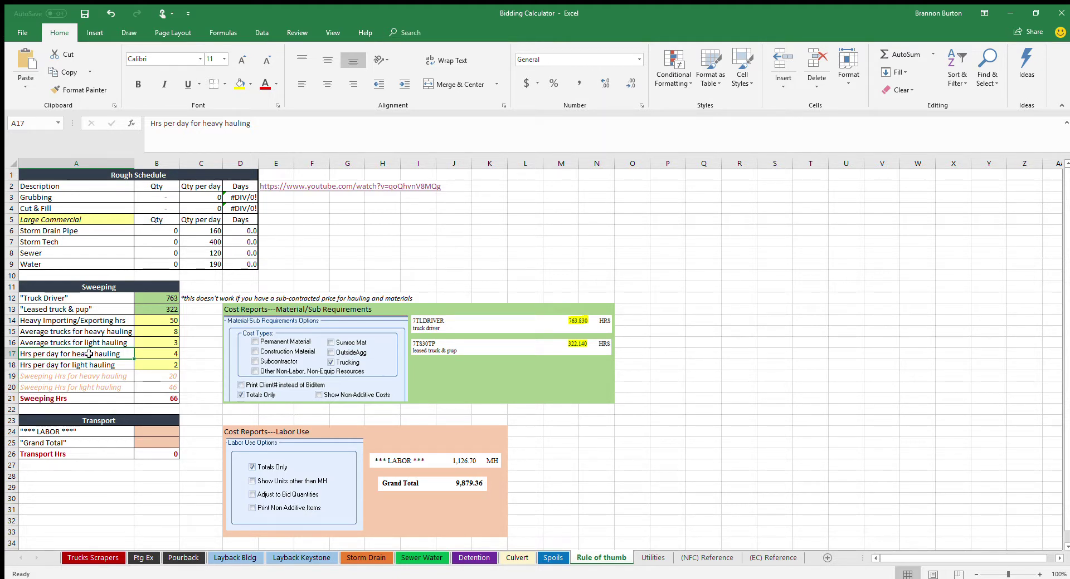
{"action": "left_click", "coordinate": [167, 333]}
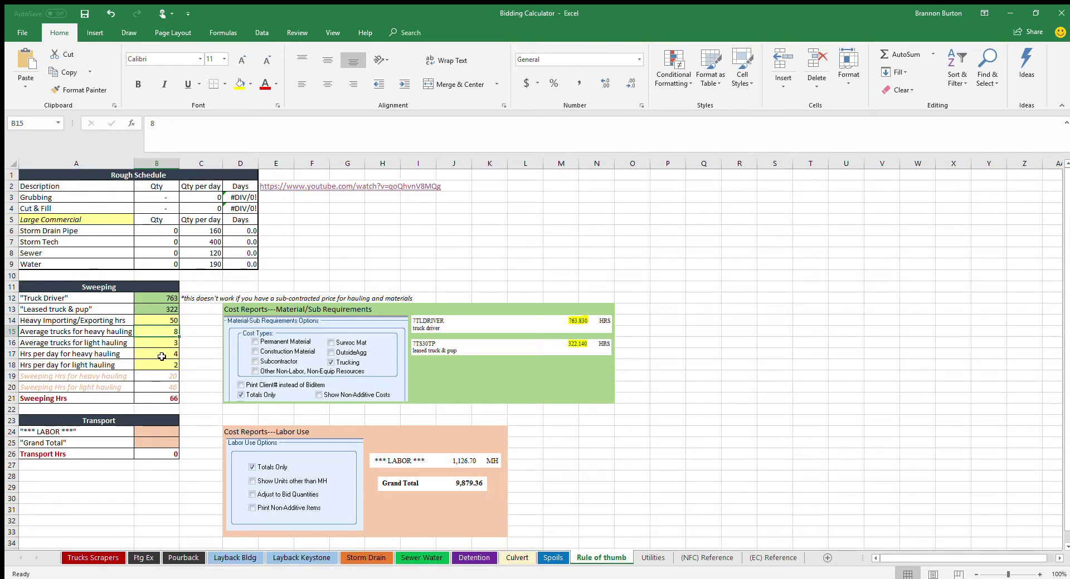
{"action": "left_click", "coordinate": [161, 357]}
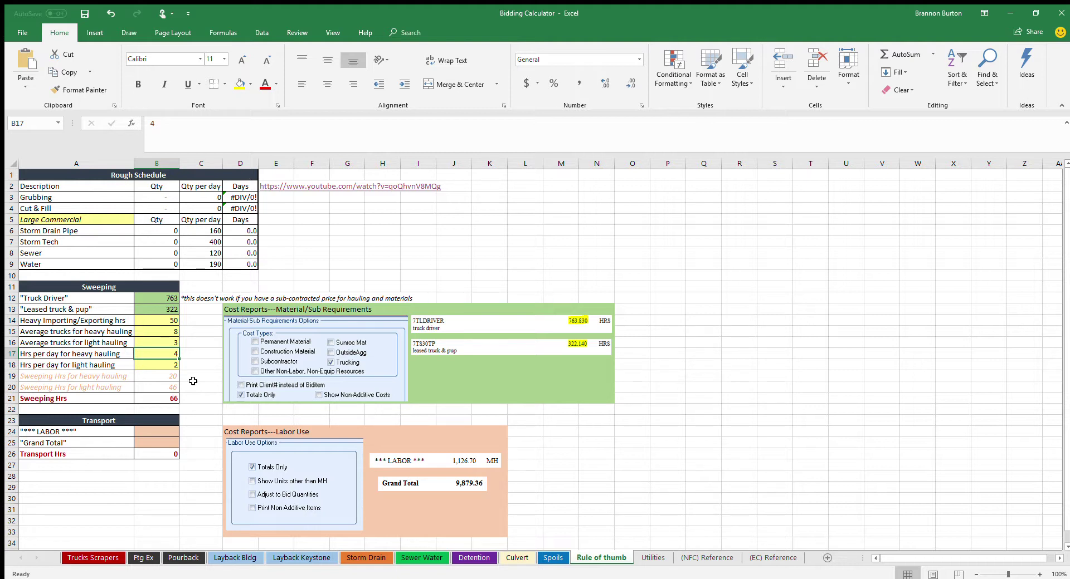
{"action": "left_click", "coordinate": [104, 366]}
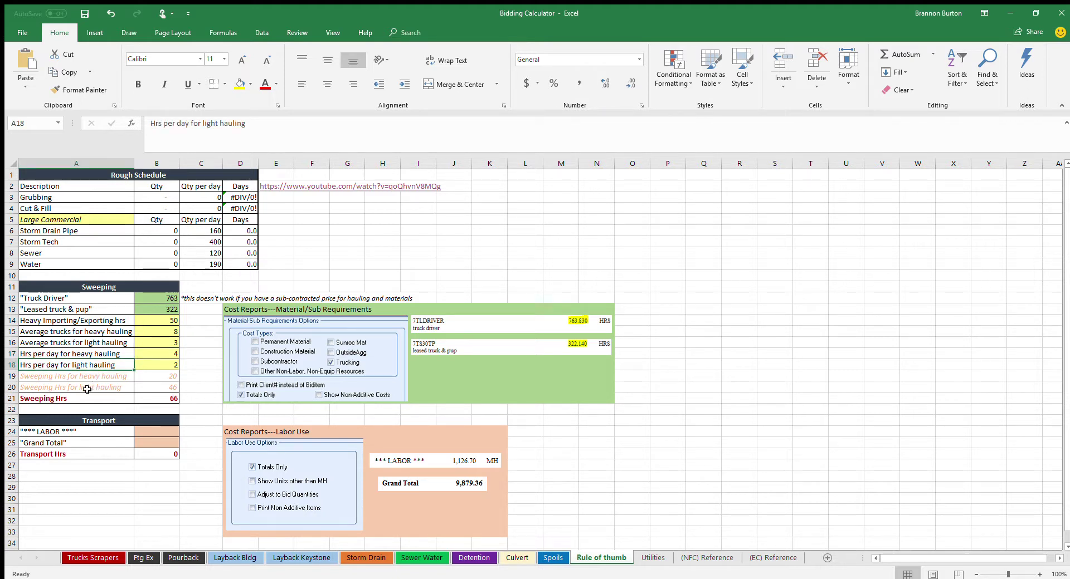
{"action": "left_click", "coordinate": [160, 365]}
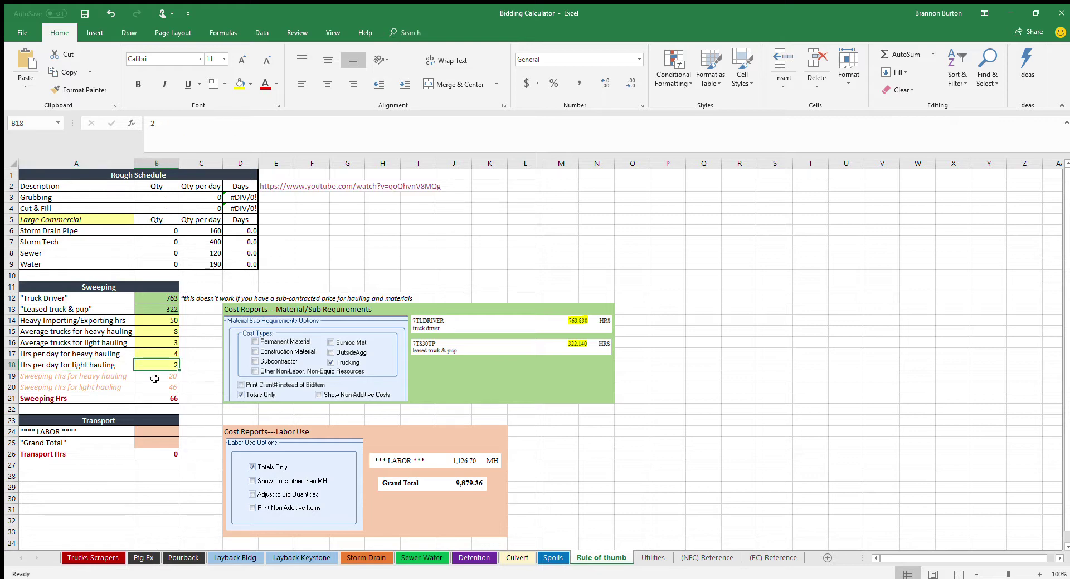
{"action": "left_click", "coordinate": [165, 343]}
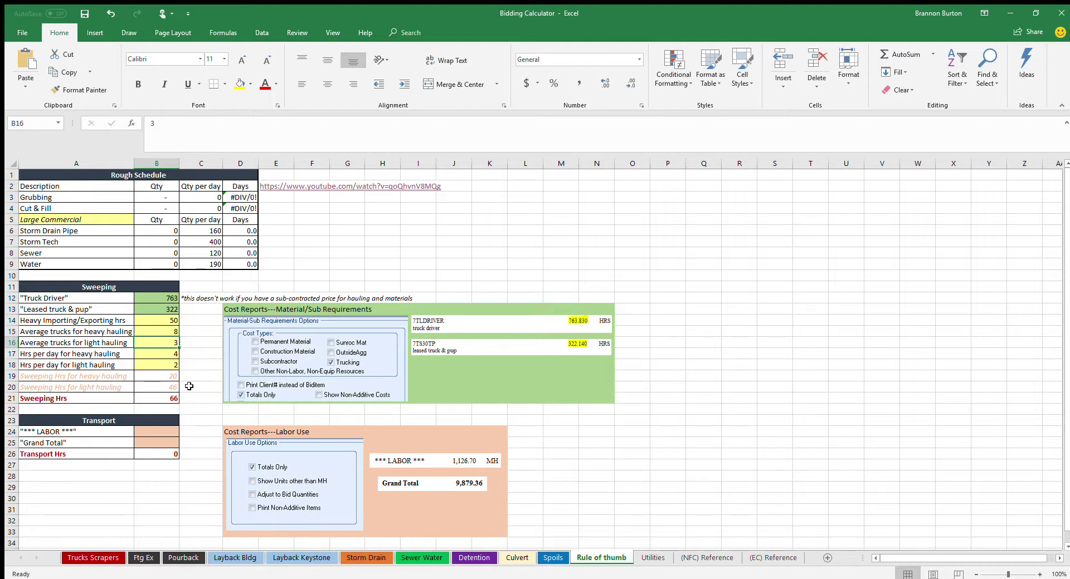
Inspect the formulas behind the heavy hauling, light hauling and total Sweeping Hrs
{"action": "left_click", "coordinate": [154, 377]}
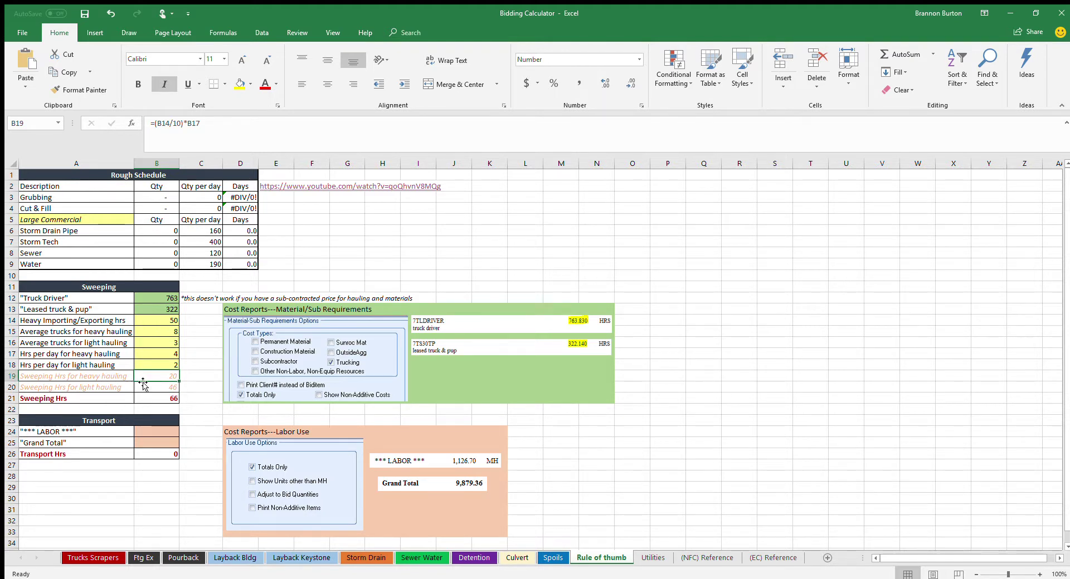
{"action": "left_click", "coordinate": [149, 385]}
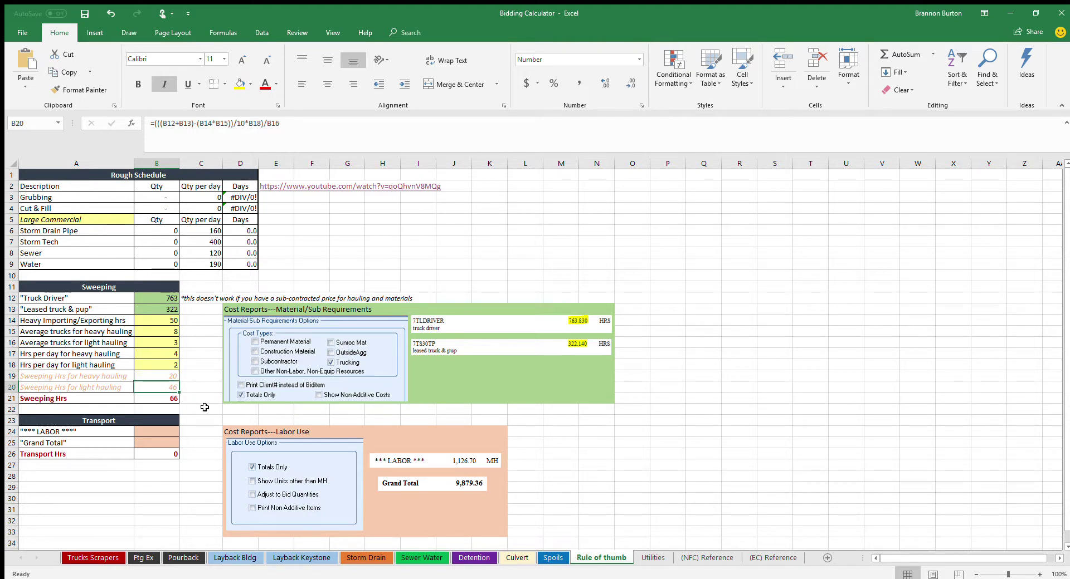
{"action": "left_click", "coordinate": [158, 399]}
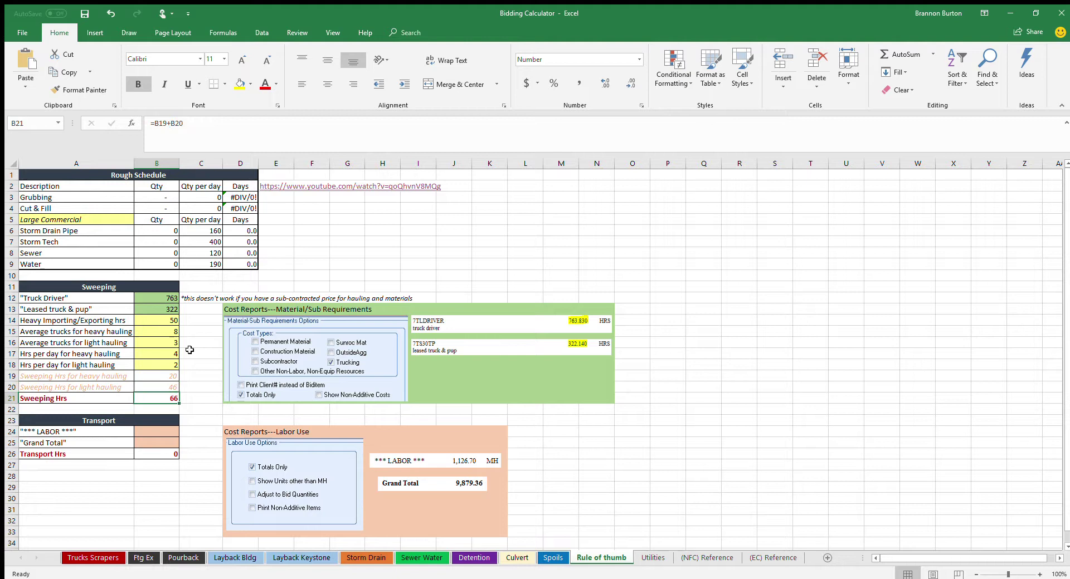